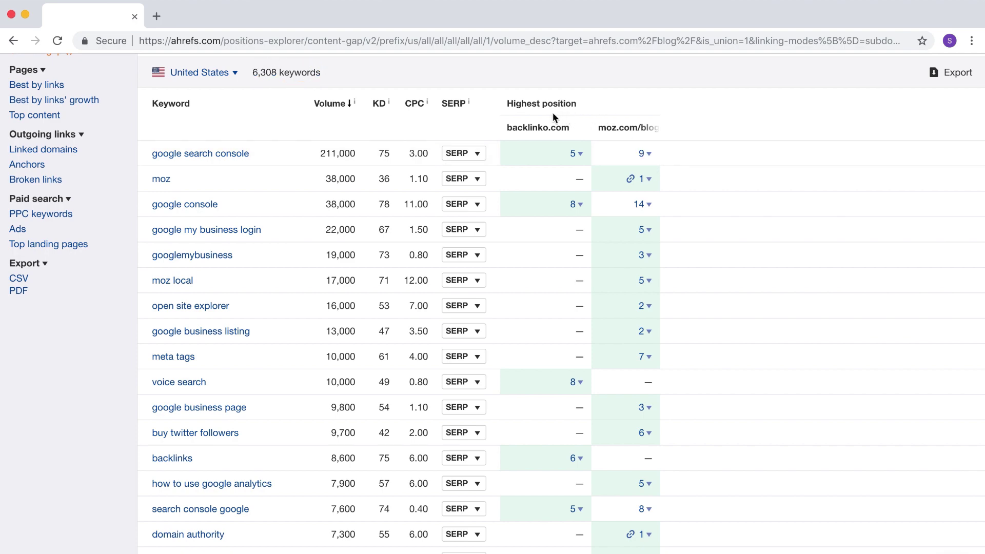
Show the content gap keywords that all of the listed targets rank for but ahrefs.com/blog/ doesn't
scroll(552, 112, up, 8)
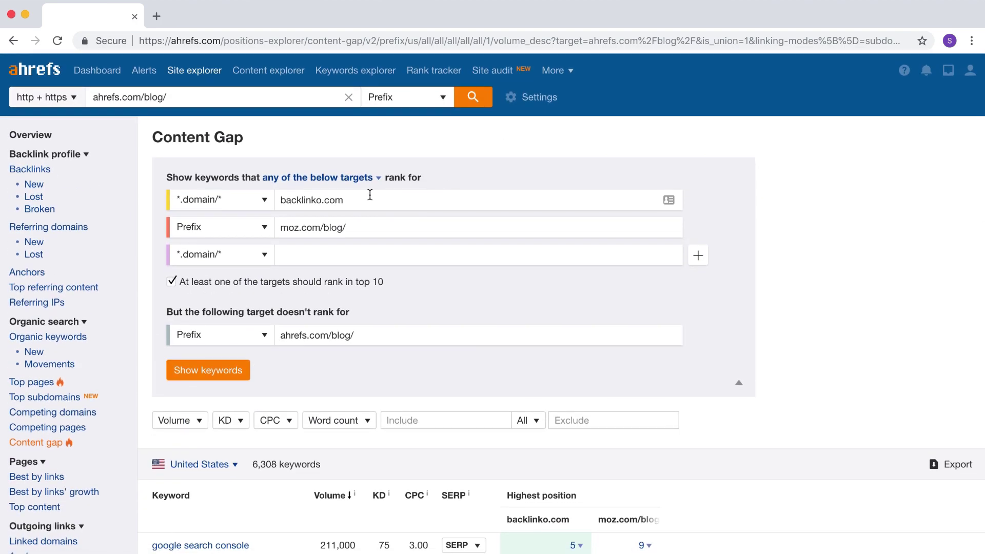
click(354, 178)
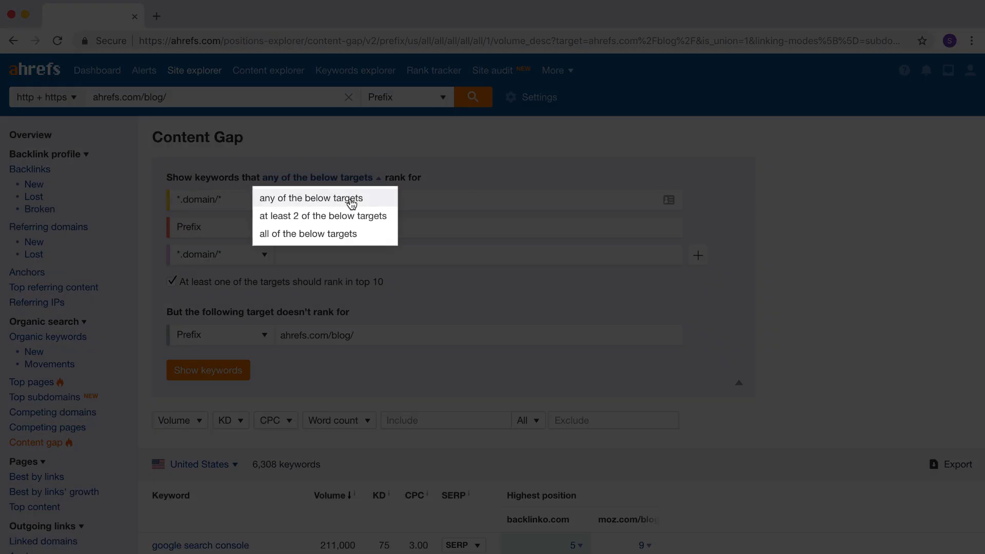
click(342, 233)
click(225, 371)
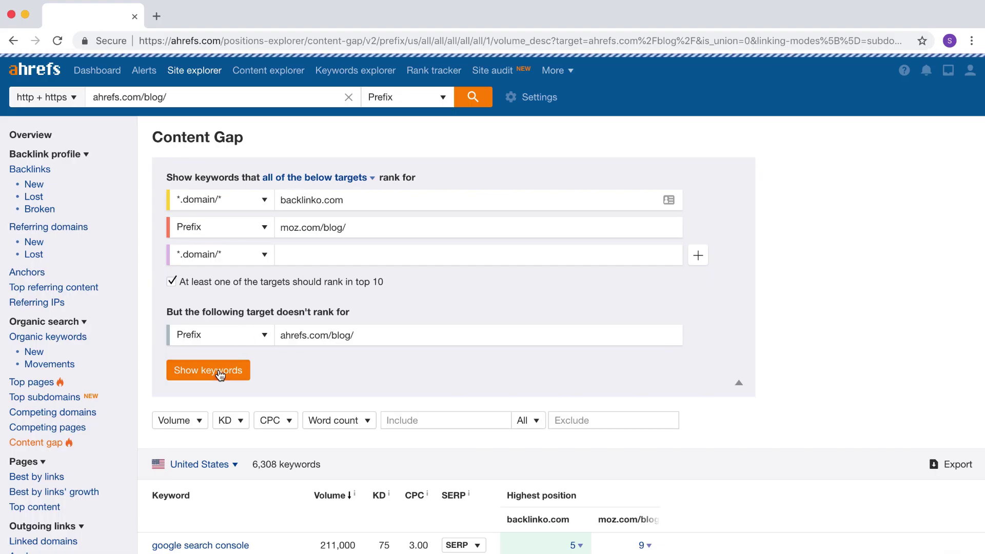
scroll(356, 409, down, 8)
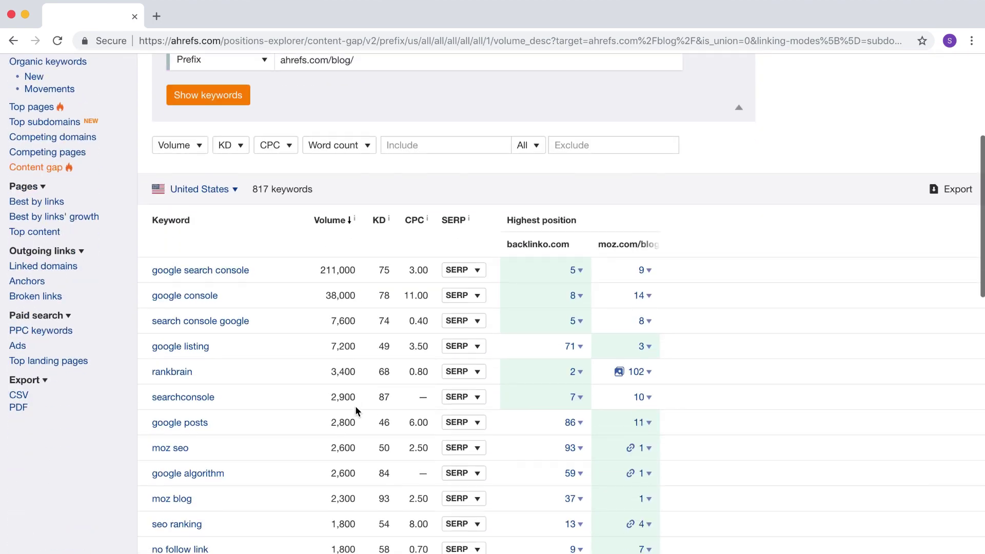
Expand the search results for the keyword "seo checklist" and copy the link of the top-ranking ClickMinded page
scroll(356, 408, down, 1)
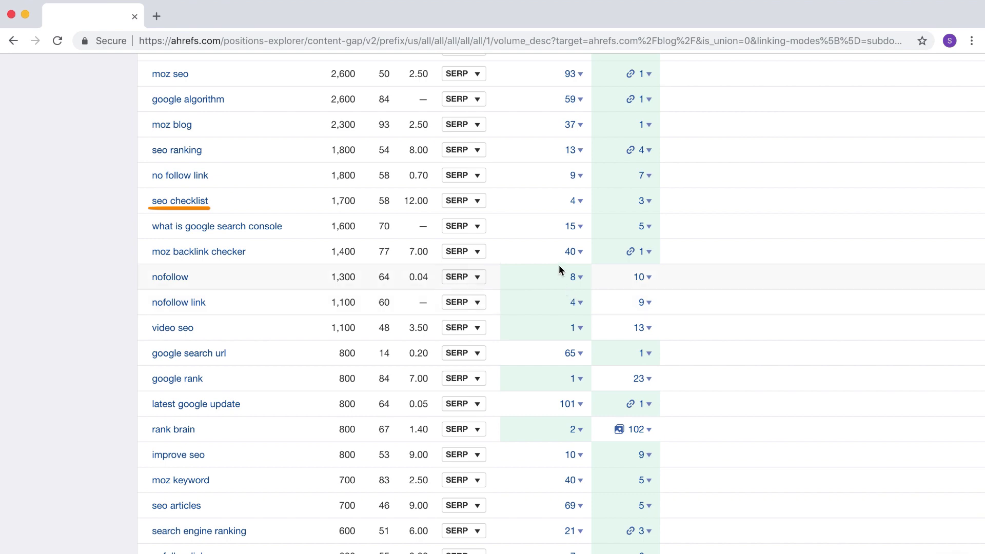
click(471, 202)
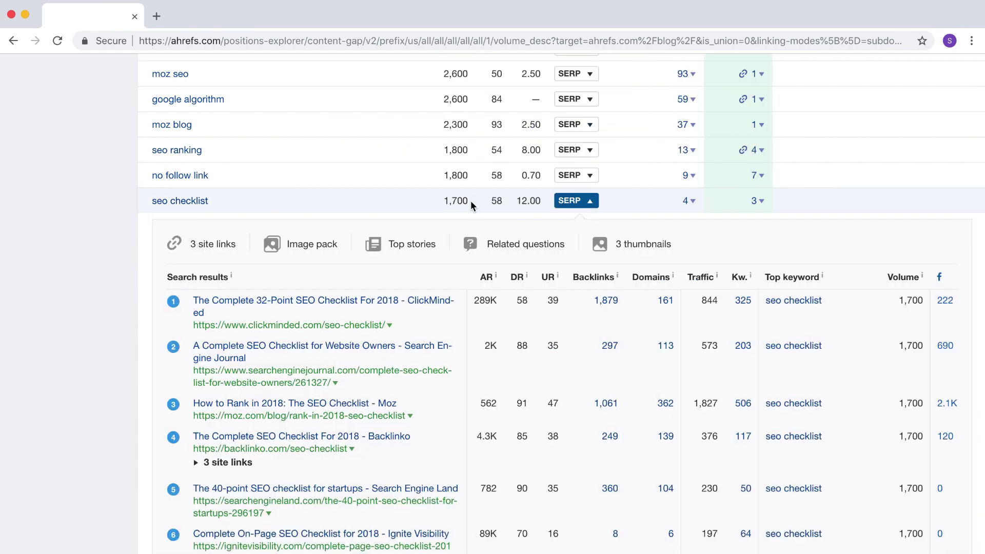
scroll(528, 384, down, 3)
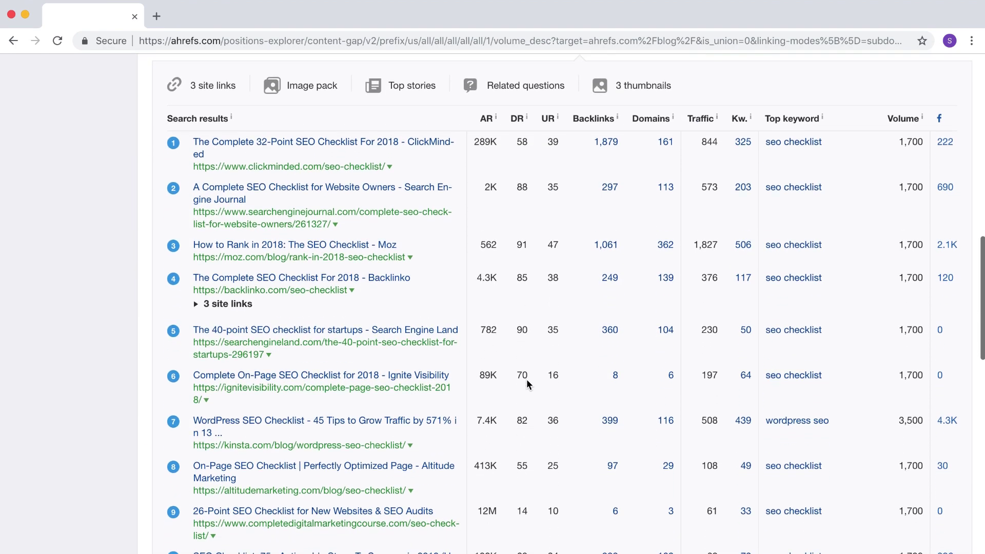
right_click(372, 147)
click(411, 208)
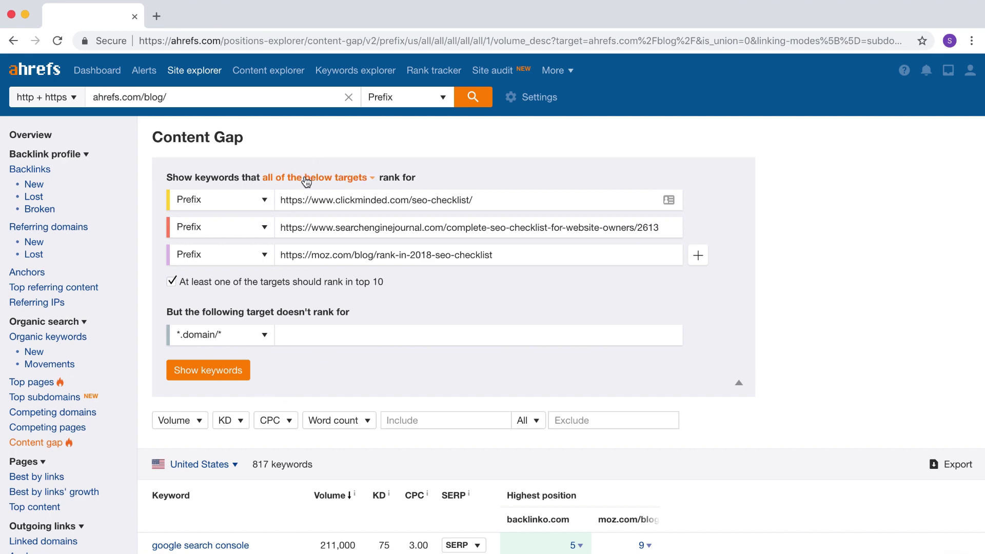
Show the keywords that at least 2 of the three SEO checklist pages rank for and look through them
click(329, 179)
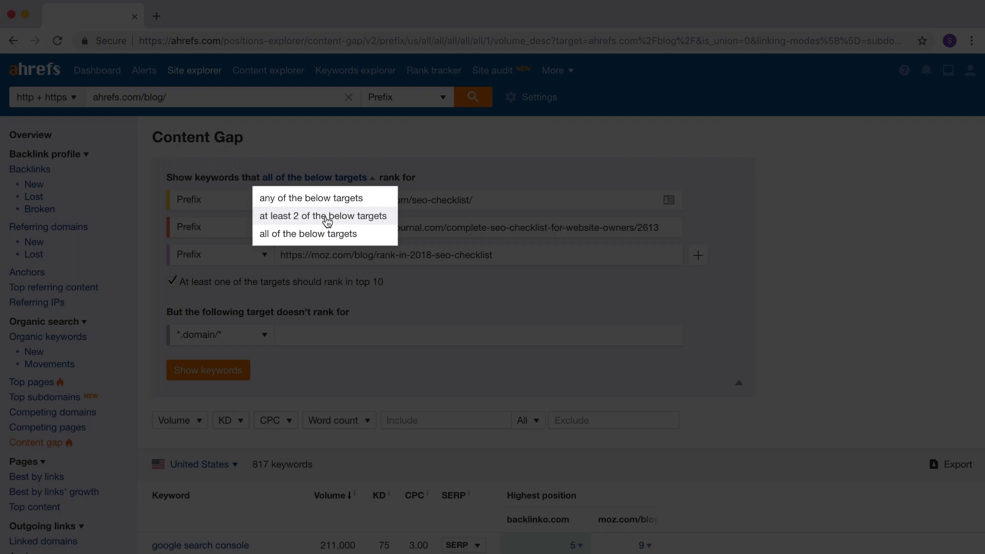
click(327, 221)
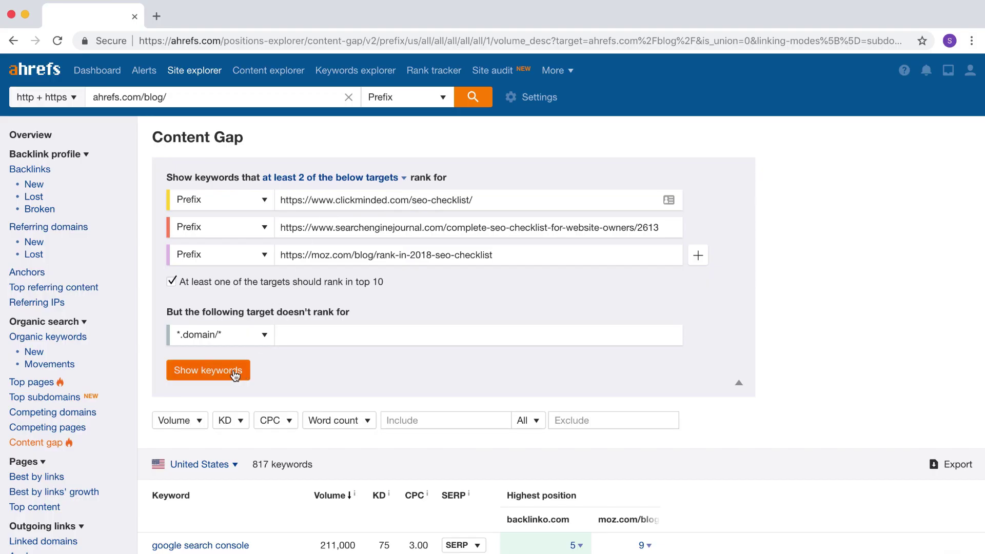
click(208, 379)
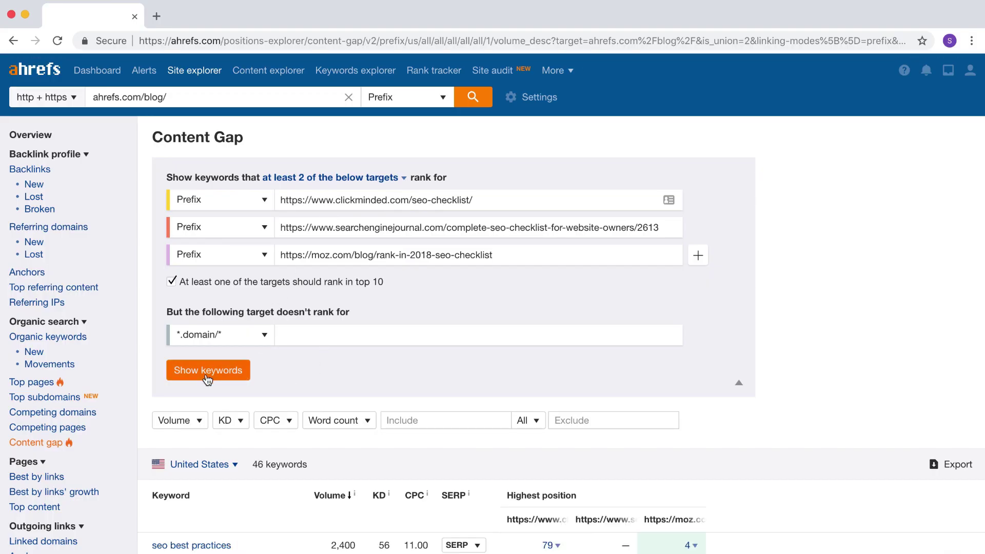
scroll(305, 377, down, 8)
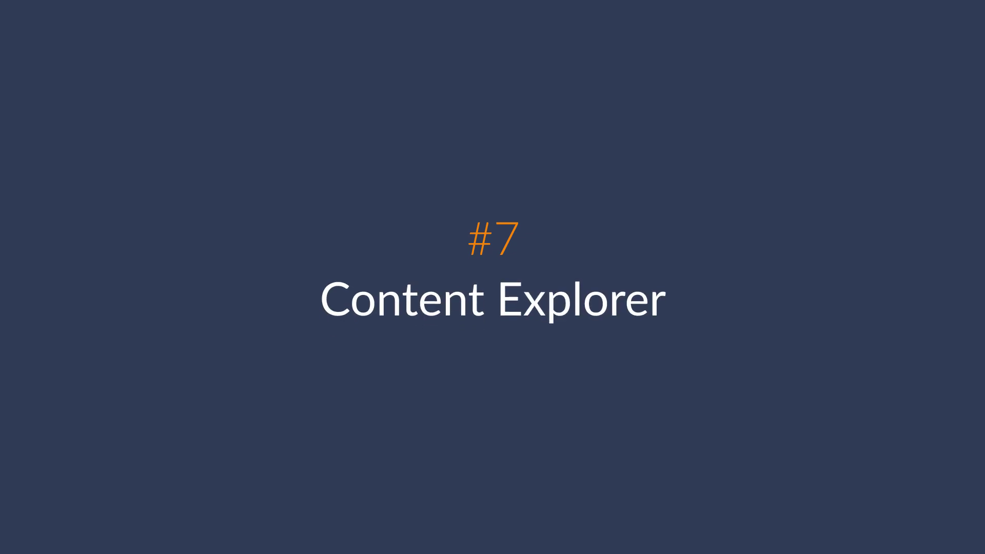
text(building)
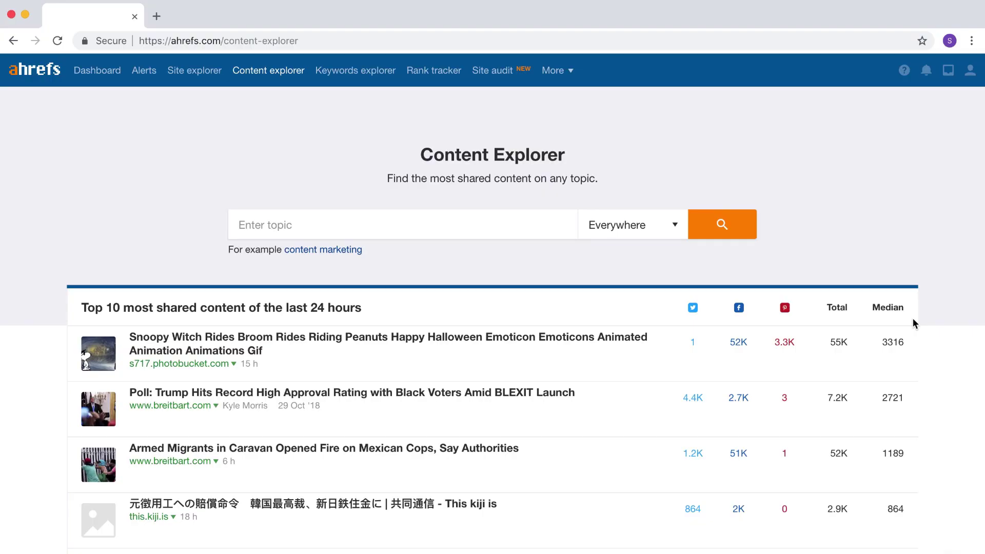
Search Content Explorer everywhere for the exact phrase "weight loss"
text("weight loss)
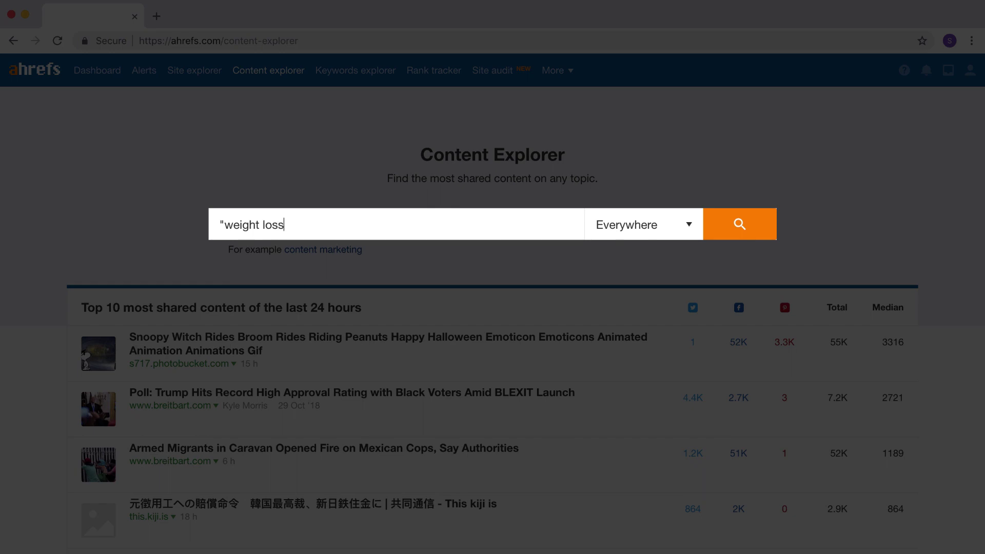
key(Return)
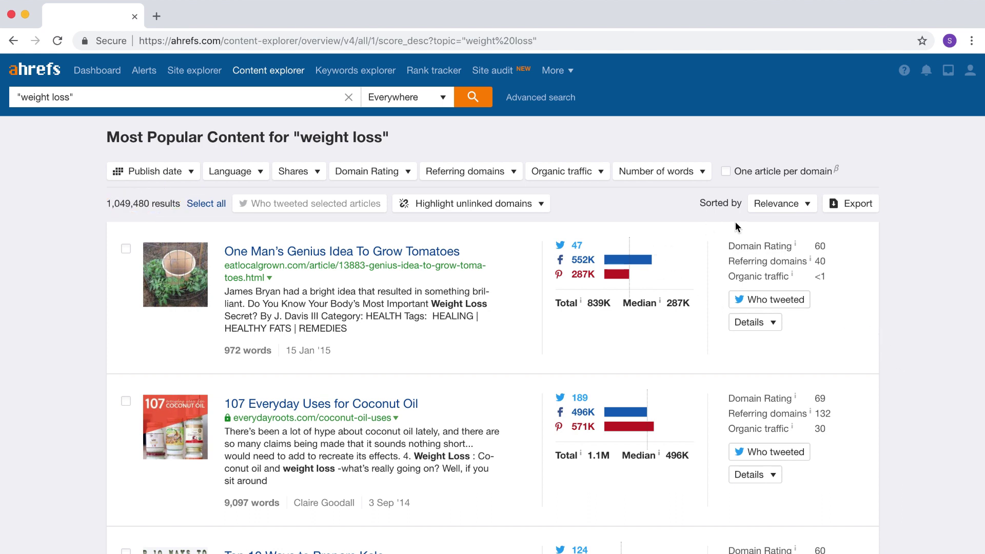
Limit the results to one article per domain with a Domain Rating of 30–50, and clear the rating filter again
click(752, 173)
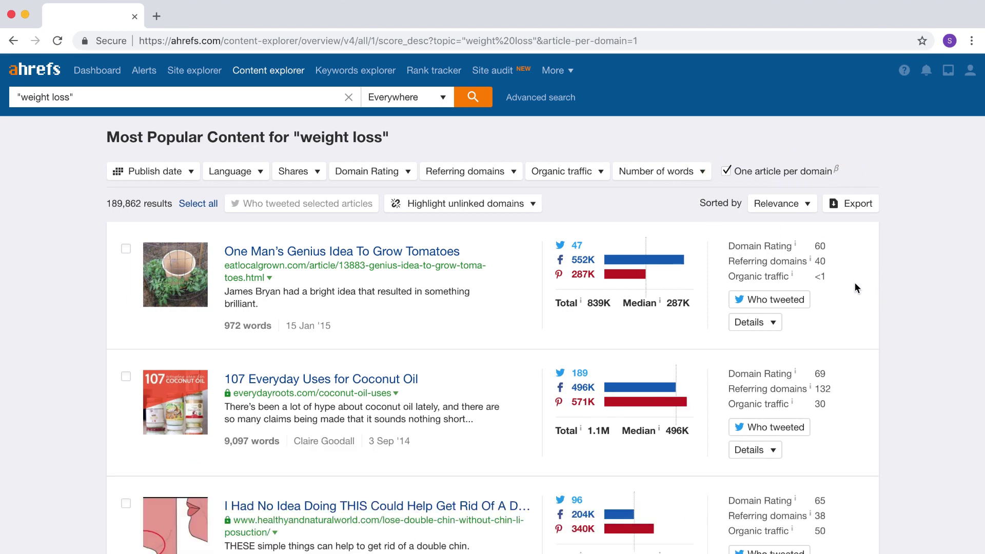
click(365, 171)
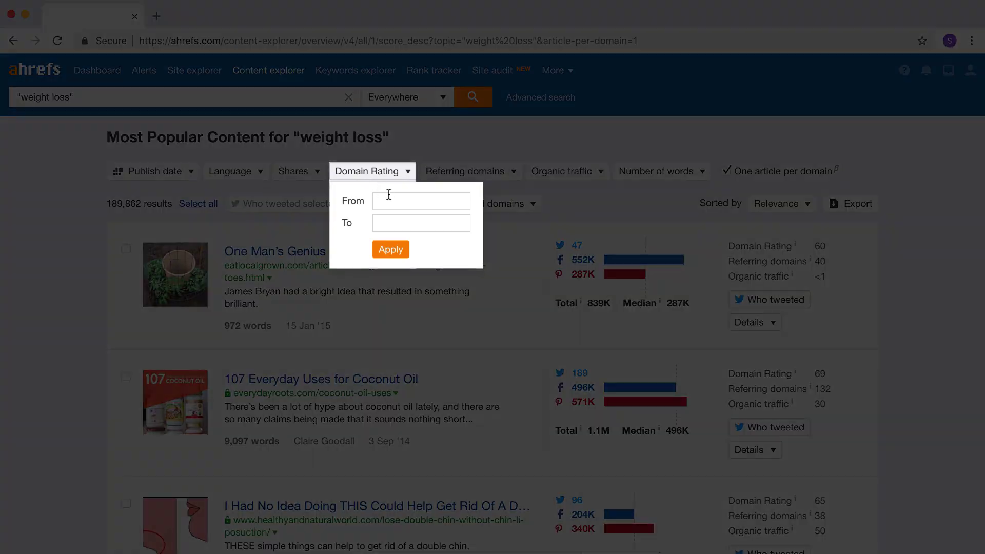
key(Tab)
key(Return)
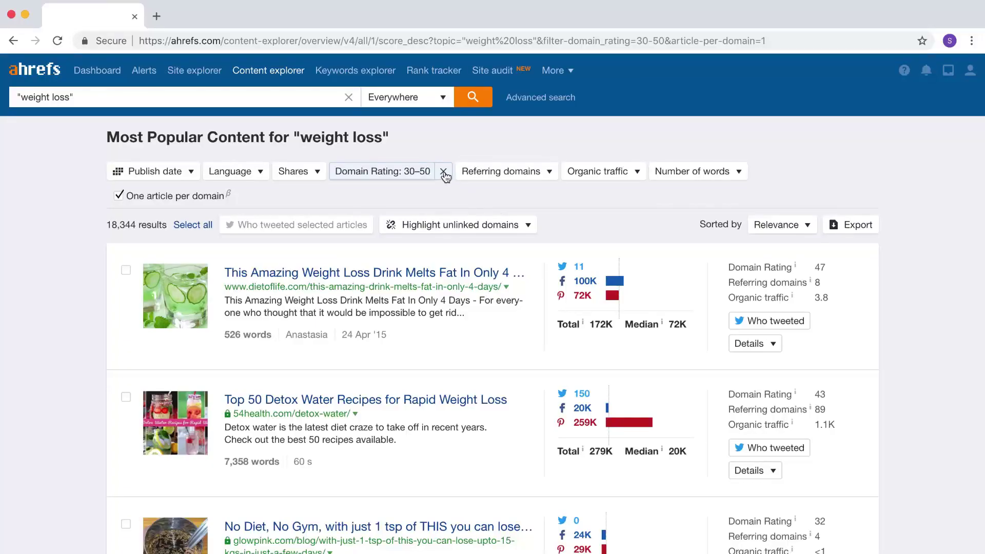
click(444, 172)
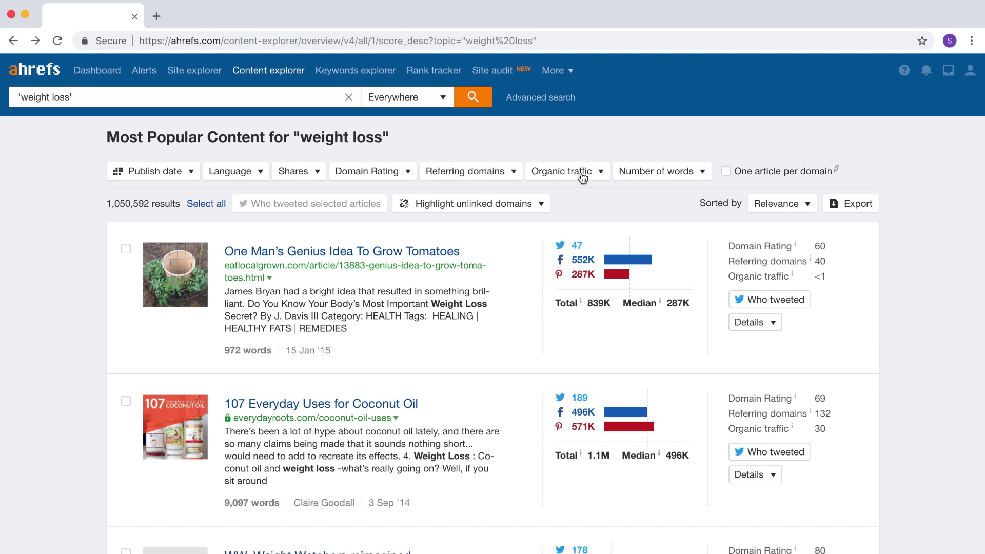
Filter the "weight loss" content to pages with organic traffic from 500 and no upper limit
click(580, 175)
click(590, 204)
text(500)
key(Tab)
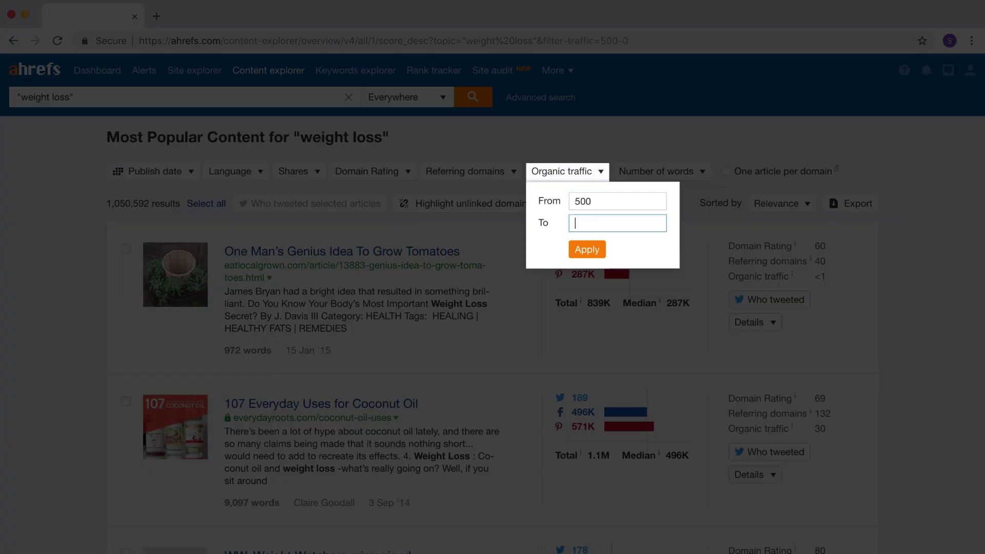
key(Return)
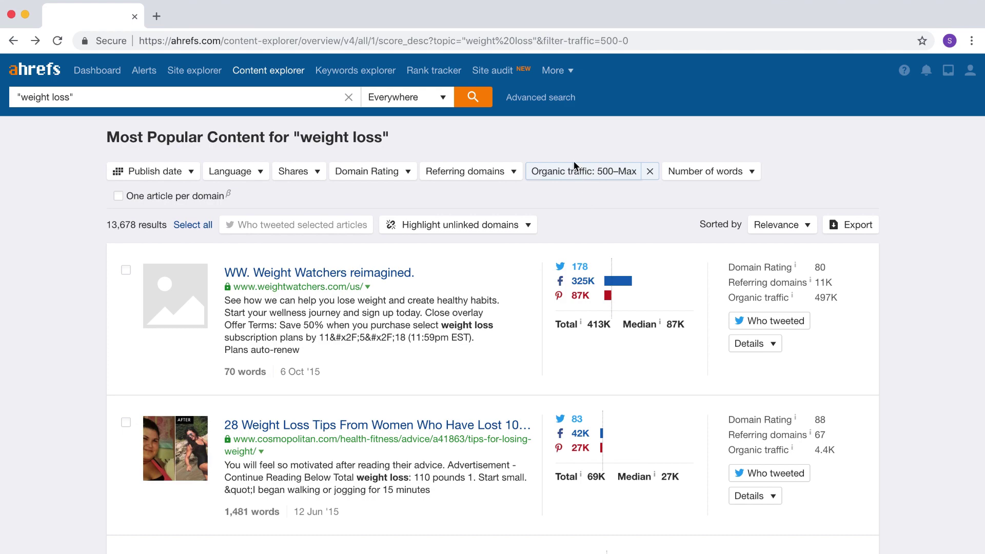
Limit the results to pages with at most 5 referring domains
click(482, 172)
click(477, 225)
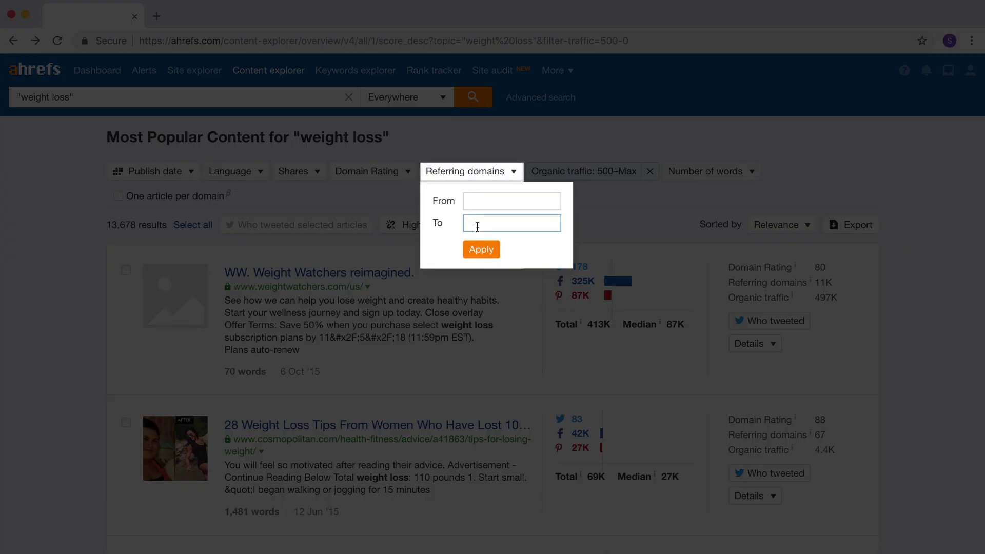
text(5)
key(Return)
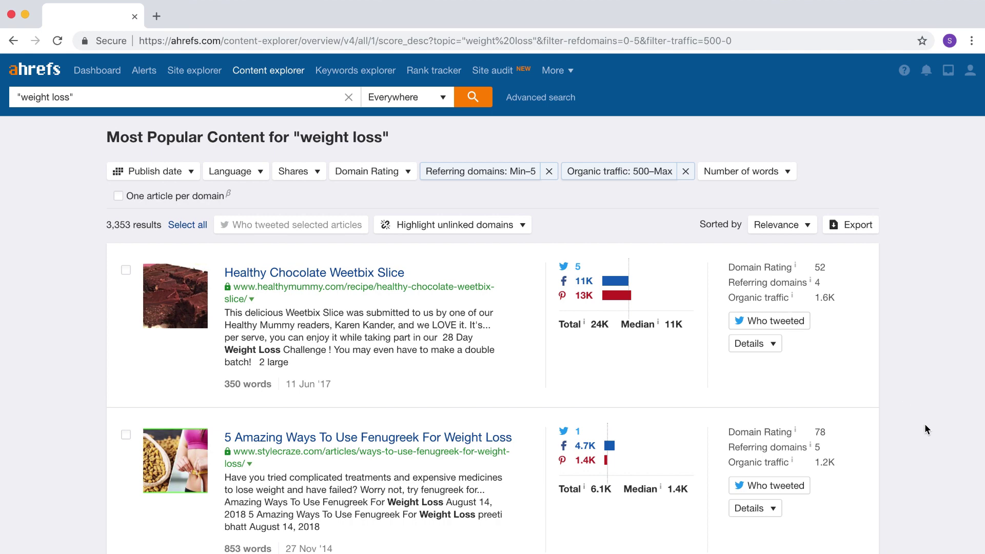
Expand the details of the article "10 Amazing Benefits Of 7 Day Water Fast" and view its organic keywords
scroll(925, 425, down, 5)
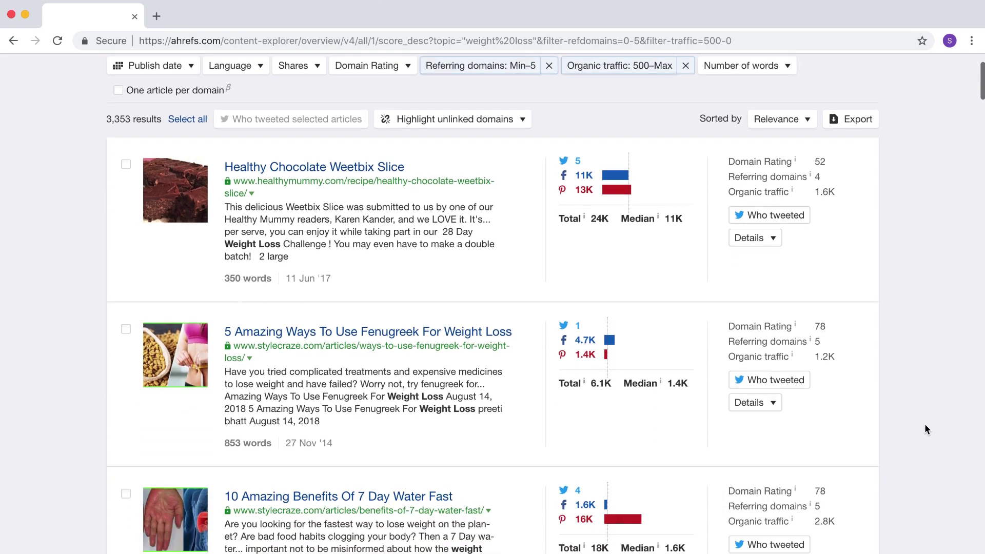
scroll(926, 425, down, 5)
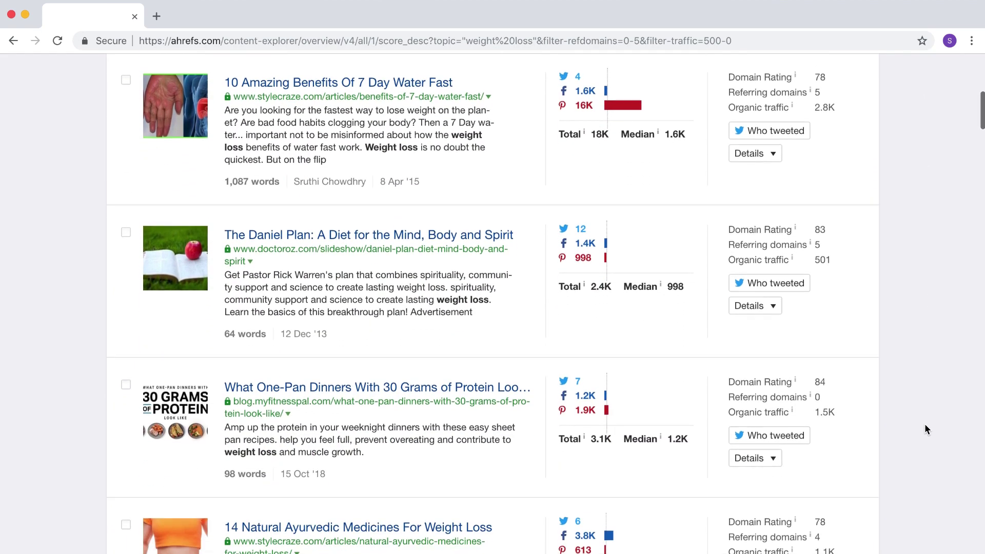
click(754, 152)
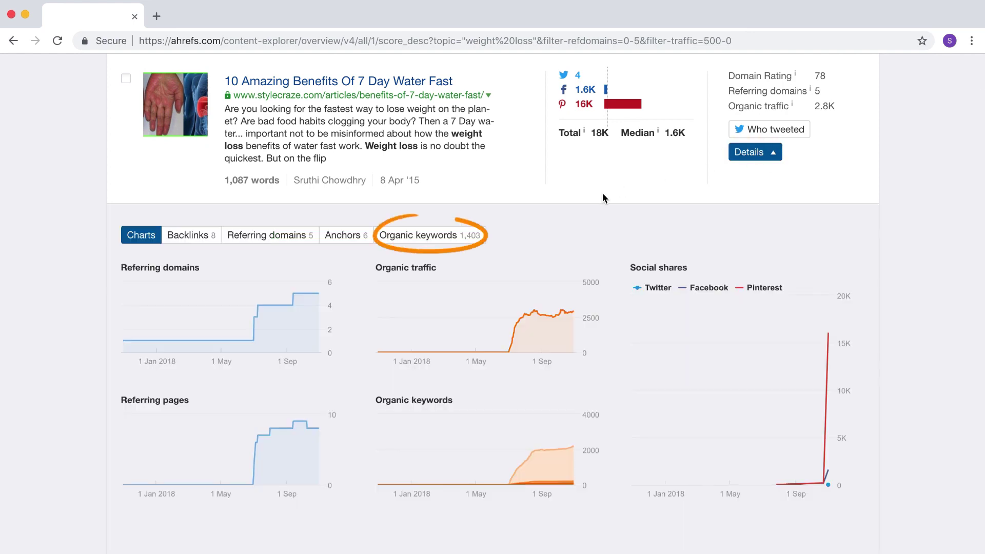
click(413, 237)
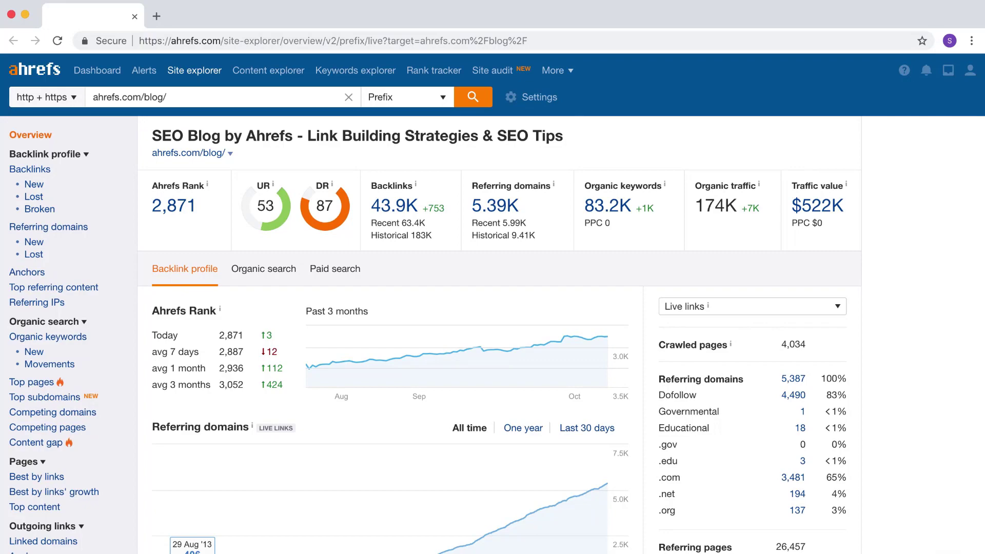
Open the Linked Domains report for ahrefs.com/blog/ and sort it by the First seen date, newest first
scroll(104, 482, down, 8)
click(54, 135)
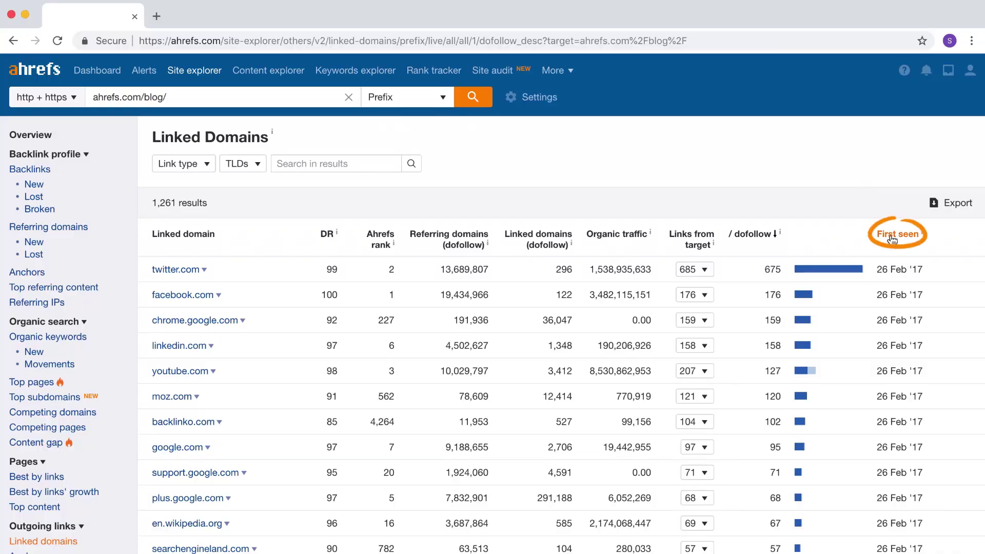
click(893, 236)
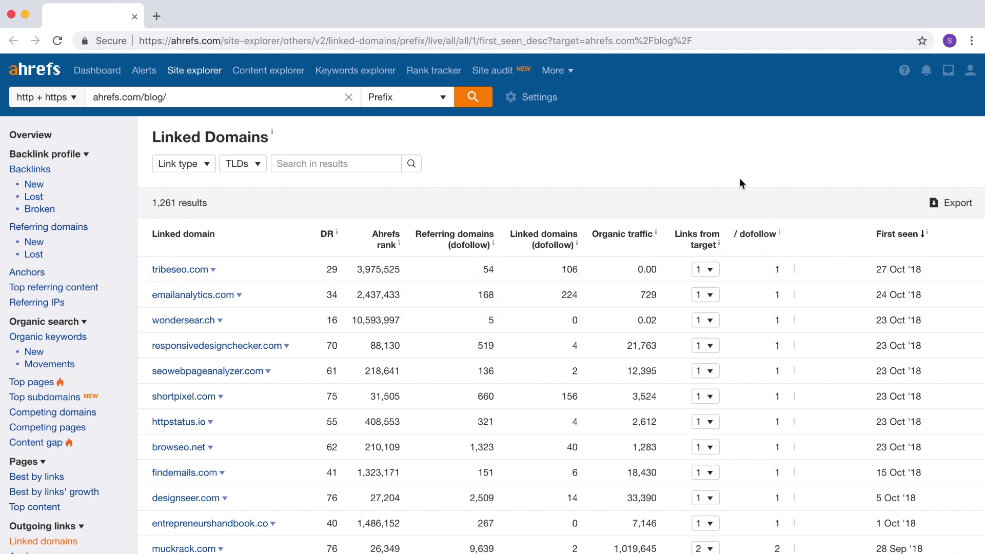
Look through the recently linked domains and open the blog's report of broken outgoing links
scroll(170, 437, down, 5)
click(37, 340)
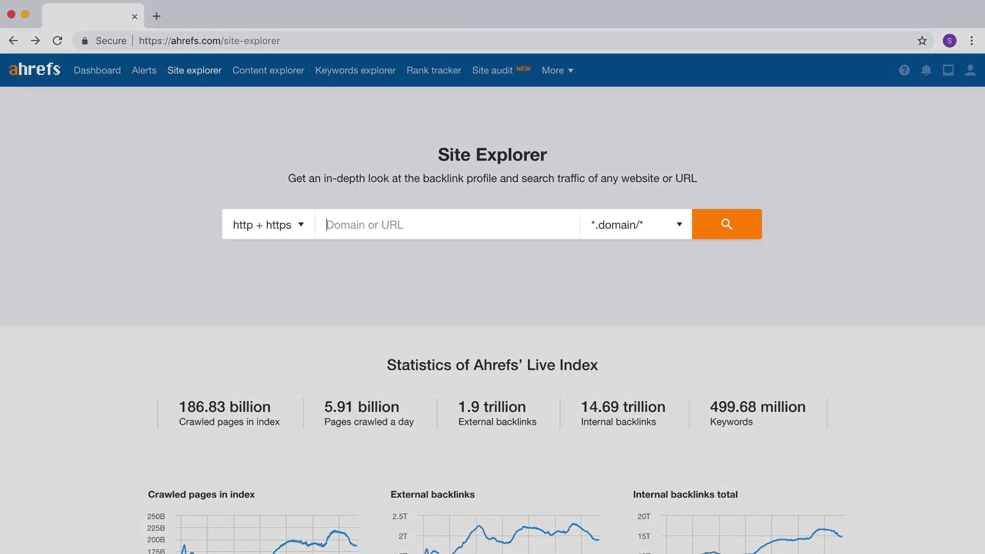
Analyze ahrefs.com/blog/ as a Prefix in Site Explorer, reviewing its referring domains growth and its organic search data
text(ahrefs.com/blog/)
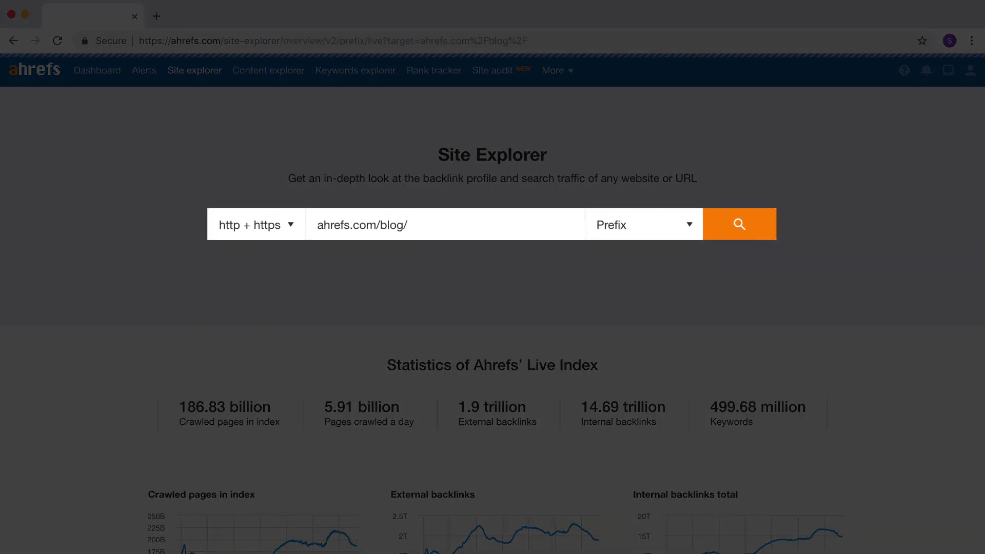
key(Return)
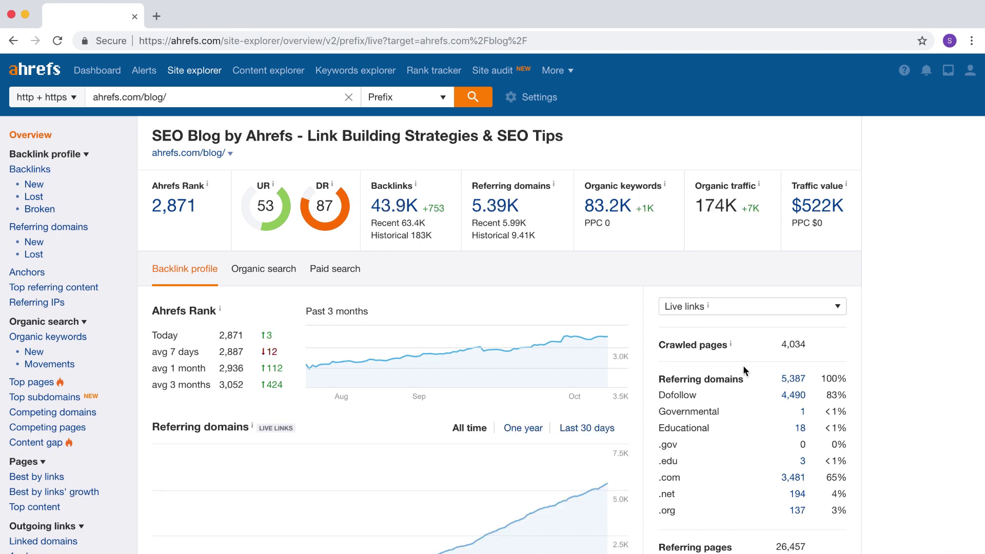
scroll(676, 449, down, 5)
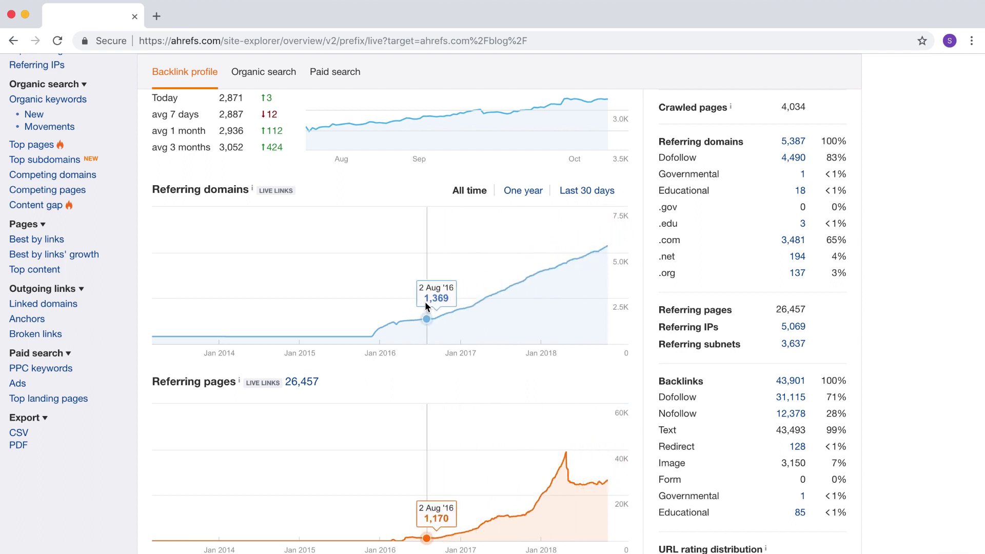
scroll(482, 290, down, 1)
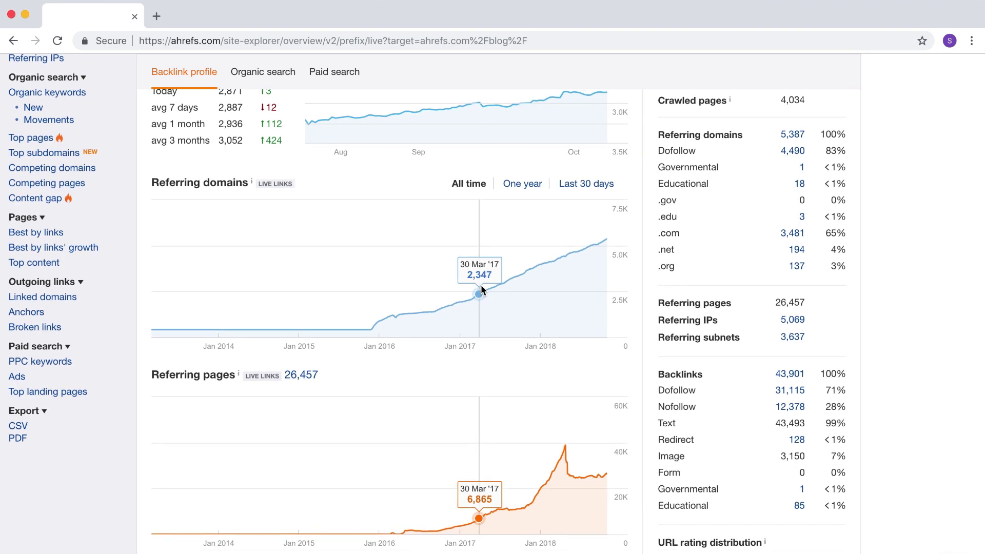
click(261, 73)
View the organic search data for aromaweb.com and examine the recent rise in its organic traffic graph
scroll(368, 302, down, 3)
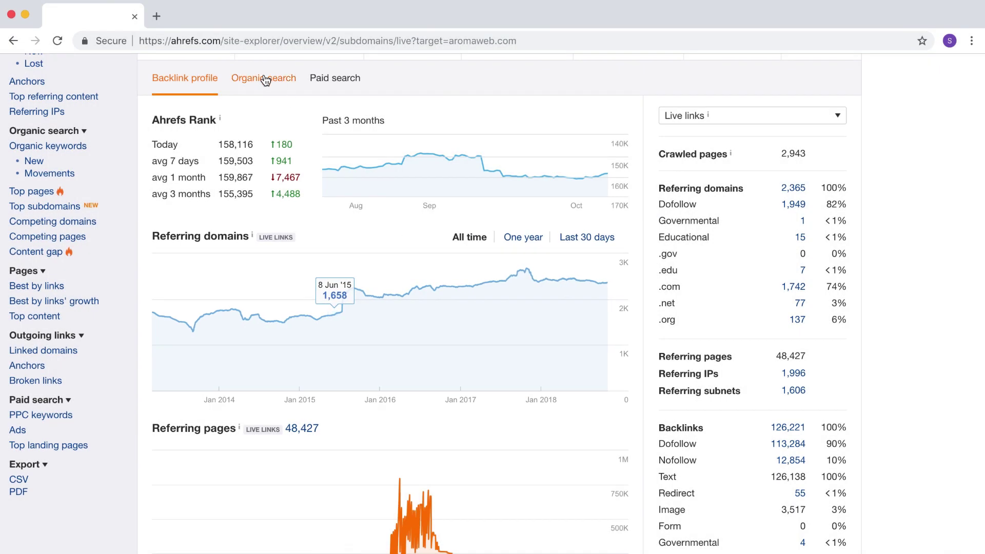
click(265, 80)
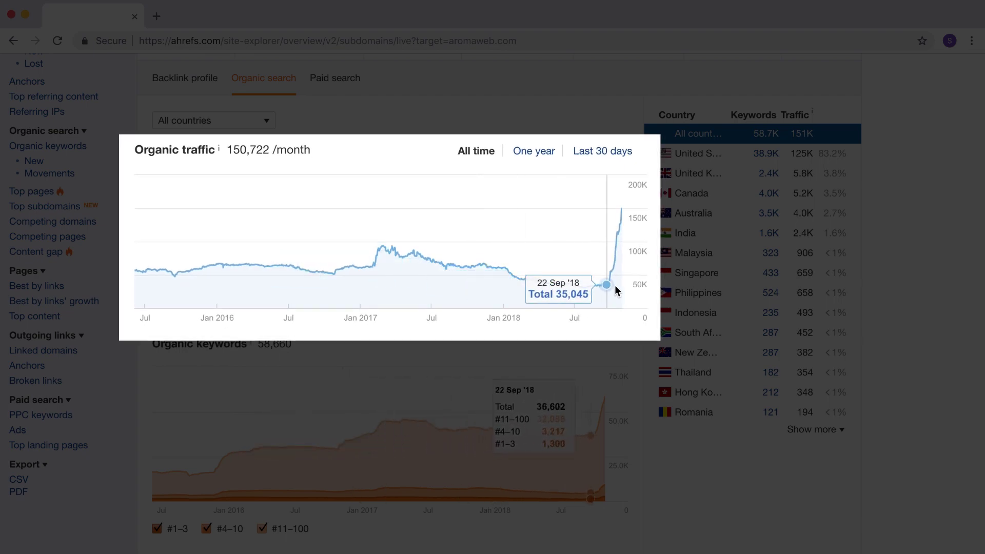